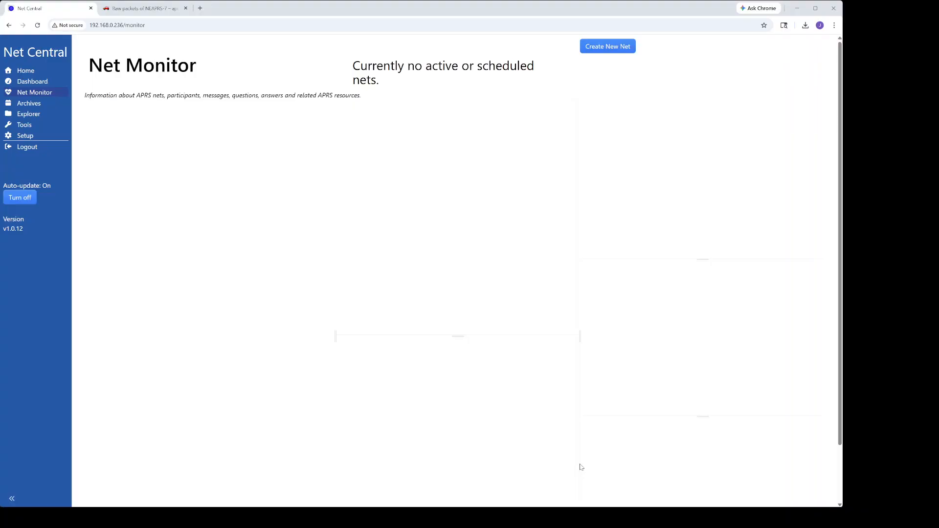
- Start a new net and set its callsign to NEAPRS-7
{"action": "left_click", "coordinate": [603, 52]}
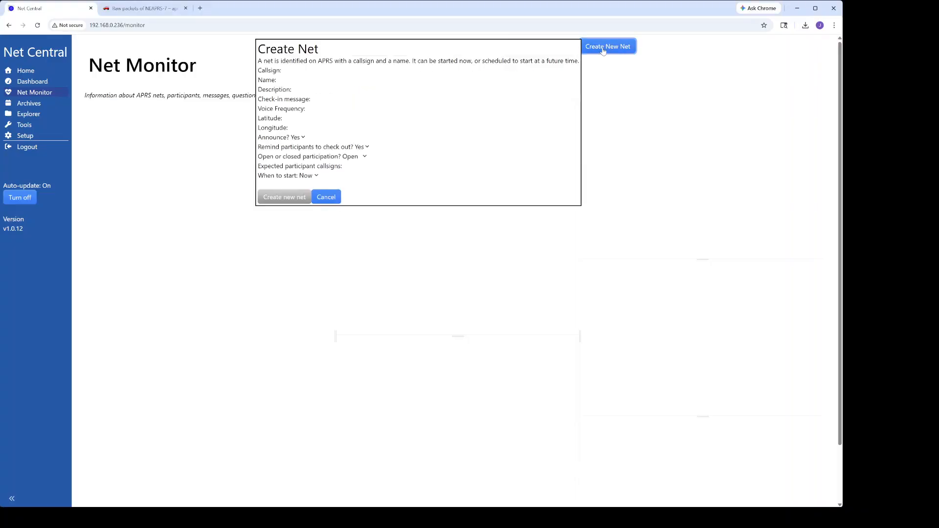
{"action": "left_click", "coordinate": [300, 70]}
{"action": "left_click", "coordinate": [325, 91]}
{"action": "key", "text": "BackSpace"}
{"action": "type", "text": "7"}
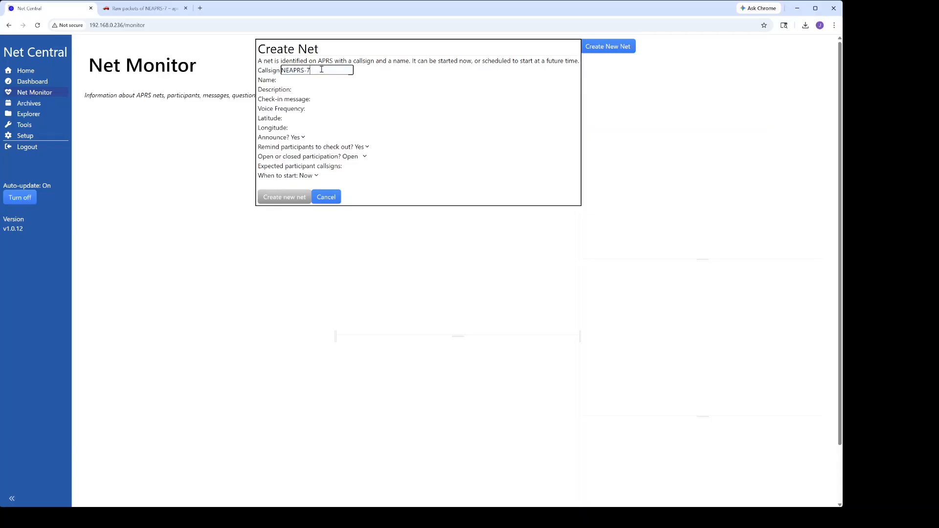
- Name the net "test of Net Central" and give it the description "this is a test of Net Central and its nets"
{"action": "left_click", "coordinate": [294, 80]}
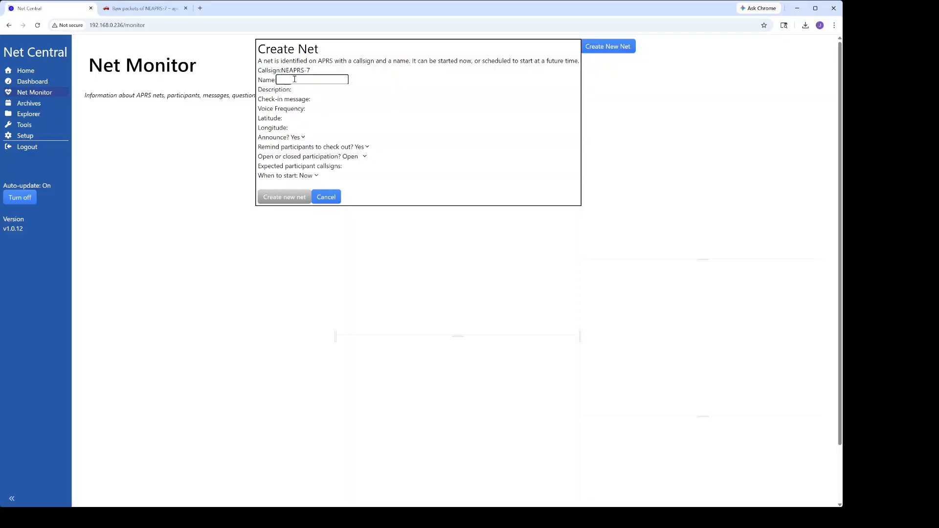
{"action": "left_click", "coordinate": [319, 100]}
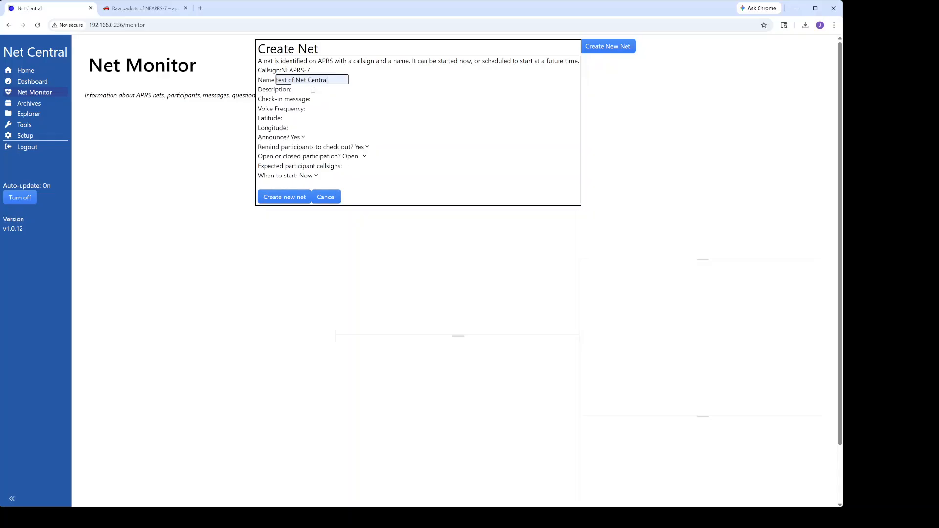
{"action": "left_click", "coordinate": [318, 91]}
{"action": "left_click", "coordinate": [346, 109]}
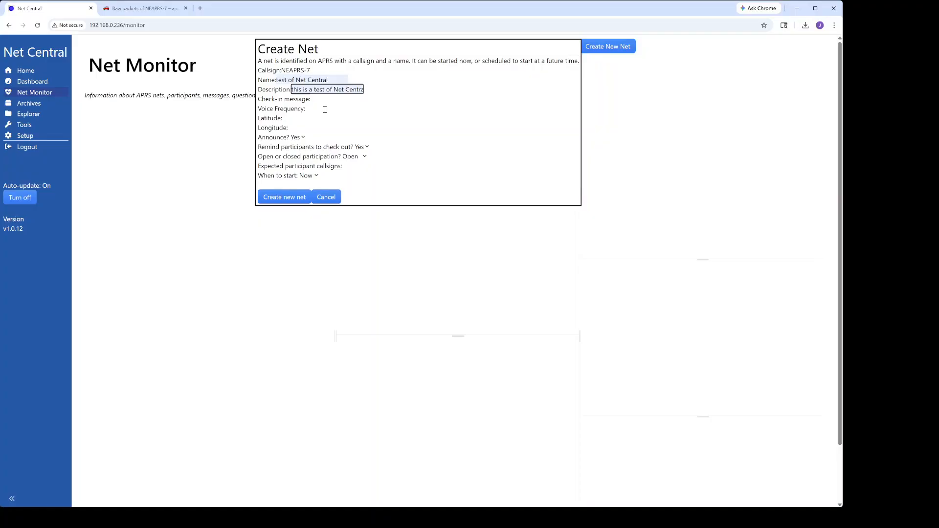
- Set the net's check-in message to "Welcome to NEAPRS-7 !"
{"action": "left_click", "coordinate": [324, 109]}
{"action": "left_click", "coordinate": [328, 97]}
{"action": "type", "text": "Welcome to NEAPRS-1 !"}
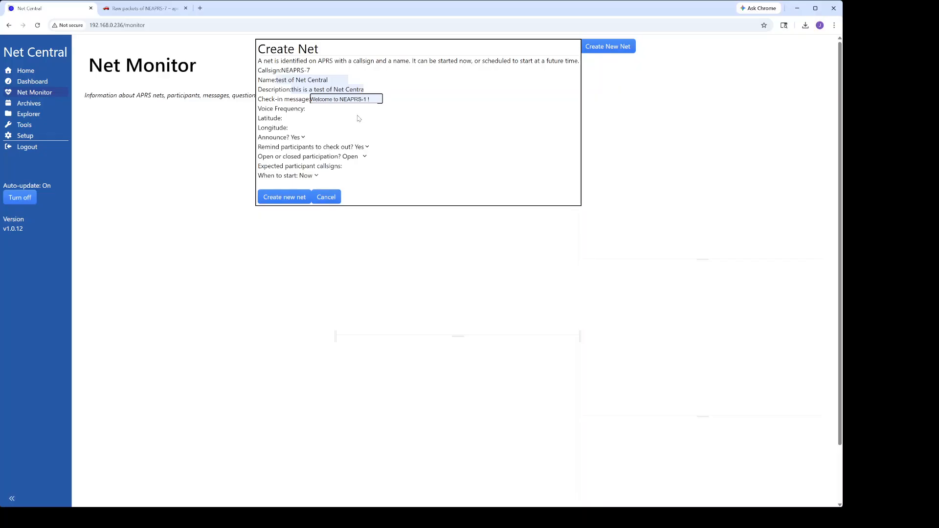
{"action": "double_click", "coordinate": [374, 98]}
{"action": "type", "text": "7"}
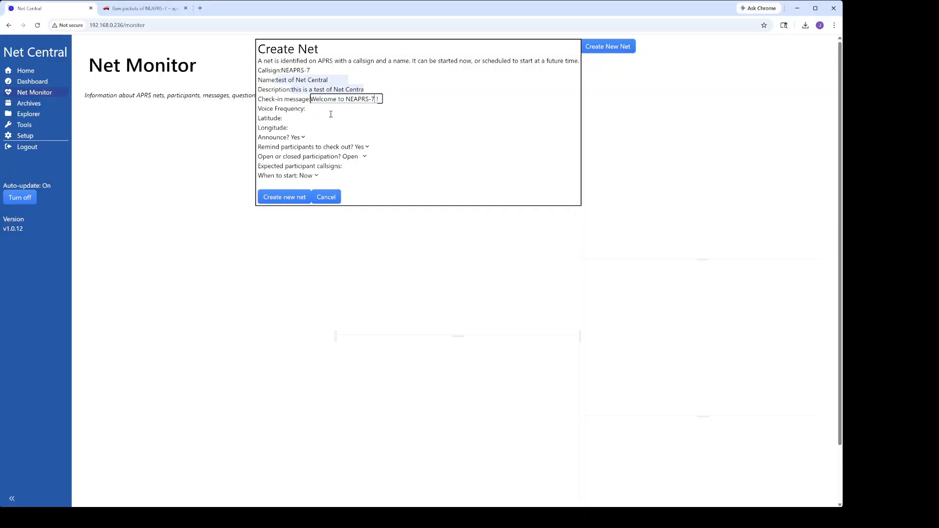
- Set the net's location to latitude 4222.61N and longitude 07157.25W
{"action": "left_click", "coordinate": [295, 118]}
{"action": "type", "text": "4222.61N"}
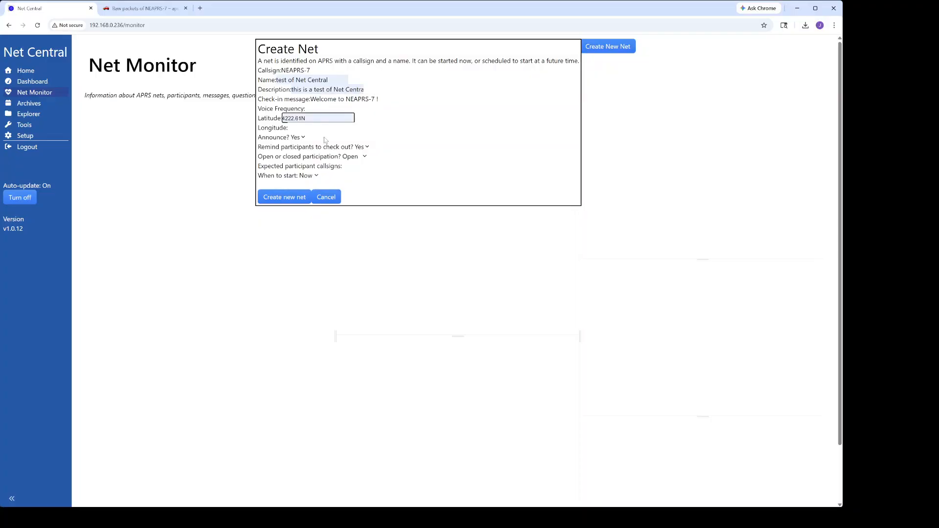
{"action": "left_click", "coordinate": [301, 128]}
{"action": "type", "text": "07157.25W"}
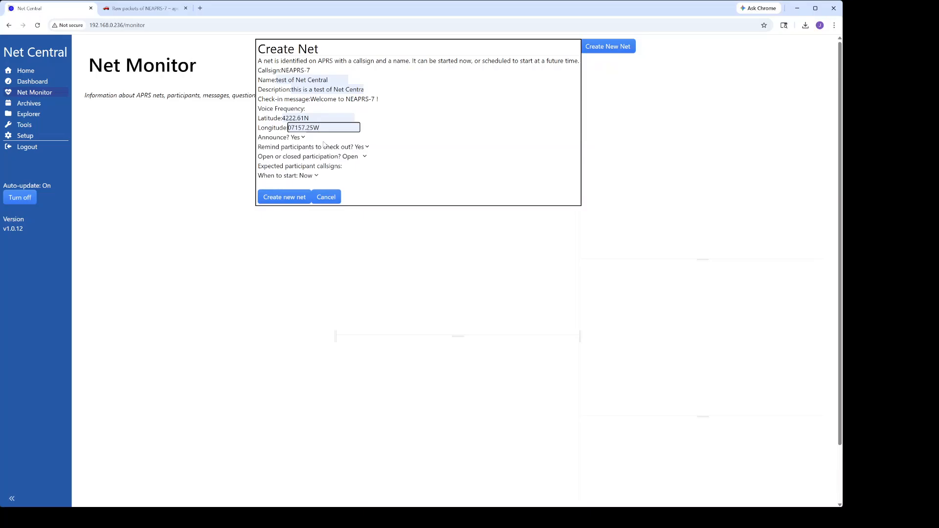
{"action": "key", "text": "Return"}
- Keep announcements and check-out reminders at Yes with open participation, and enter the expected participant's callsign
{"action": "left_click", "coordinate": [297, 138]}
{"action": "left_click", "coordinate": [366, 148]}
{"action": "left_click", "coordinate": [366, 148]}
{"action": "left_click", "coordinate": [365, 157]}
{"action": "left_click", "coordinate": [354, 167]}
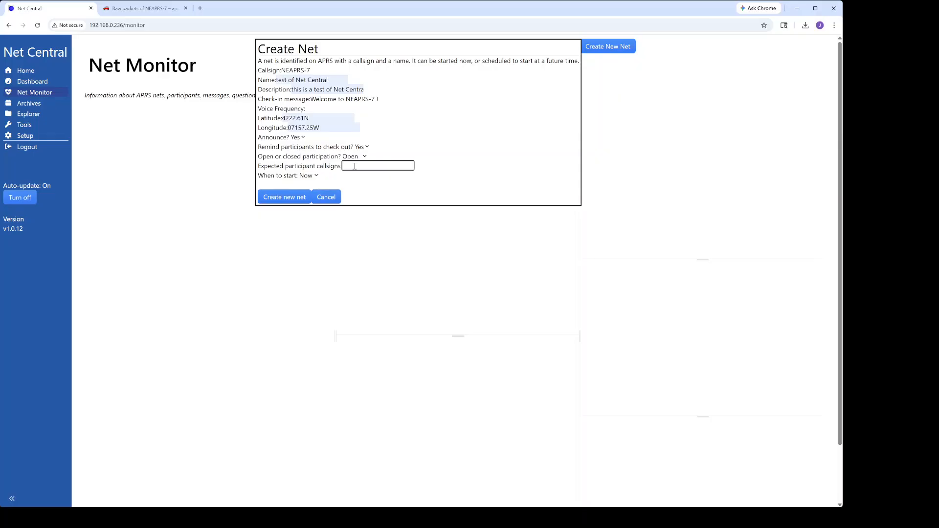
{"action": "left_click", "coordinate": [386, 187]}
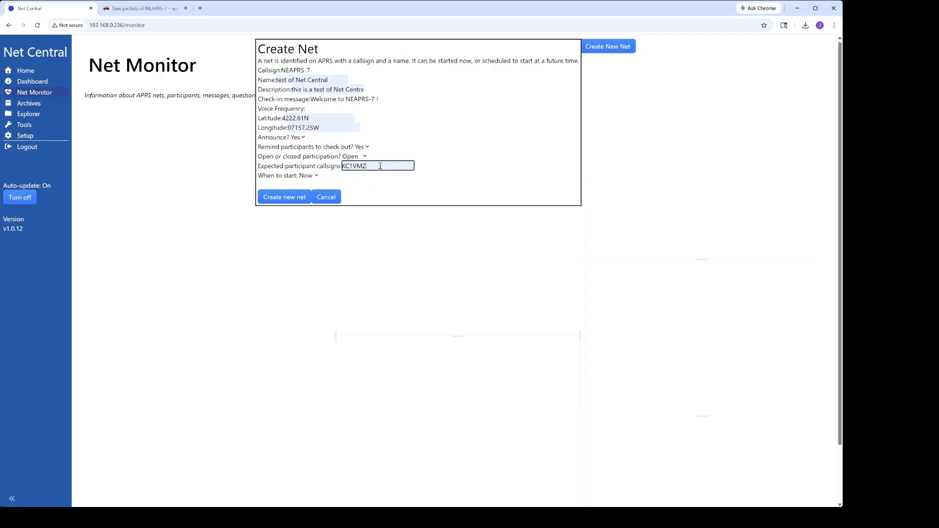
- Keep the start time at Now and create the net
{"action": "left_click", "coordinate": [307, 177]}
{"action": "left_click", "coordinate": [309, 178]}
{"action": "left_click", "coordinate": [298, 200]}
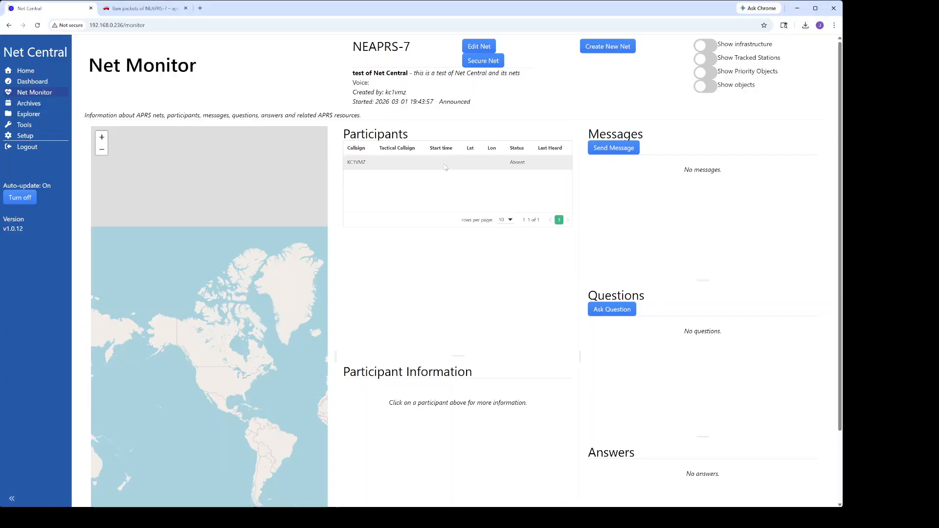
- Show the expected participant's details and enlarge the Participant Information area to examine all fields
{"action": "left_click", "coordinate": [384, 167]}
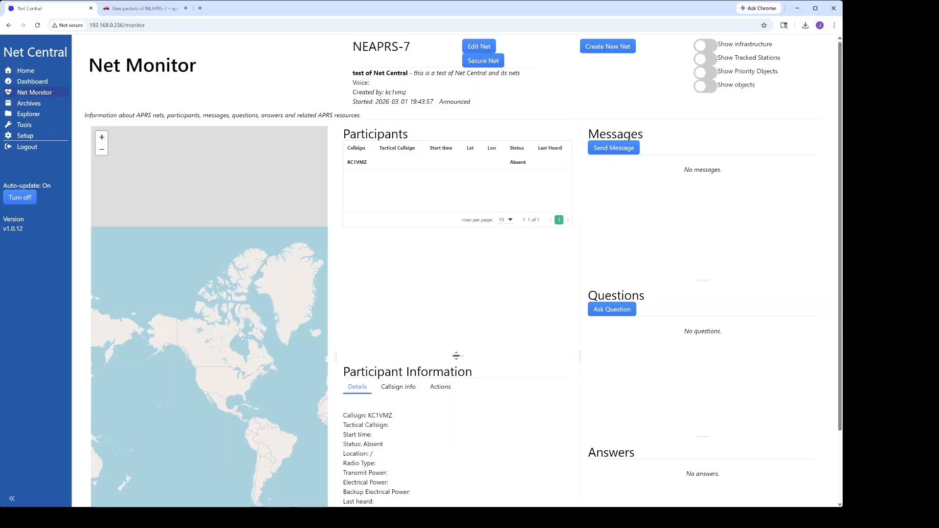
{"action": "left_click_drag", "start_coordinate": [457, 357], "coordinate": [458, 283]}
{"action": "left_click_drag", "start_coordinate": [365, 339], "coordinate": [451, 417]}
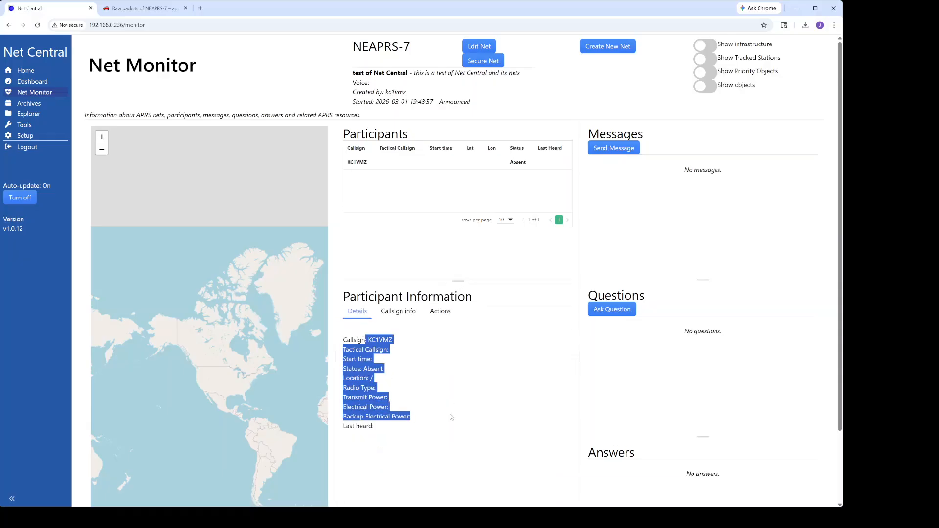
{"action": "left_click", "coordinate": [379, 341]}
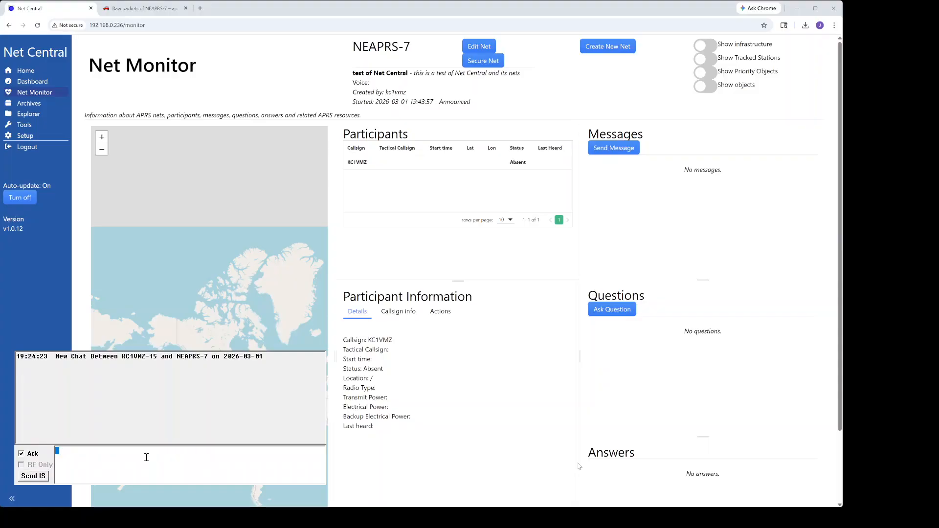
- Check in to the net by sending CI to NEAPRS-7 from the APRS chat window
{"action": "type", "text": "CI"}
{"action": "key", "text": "Return"}
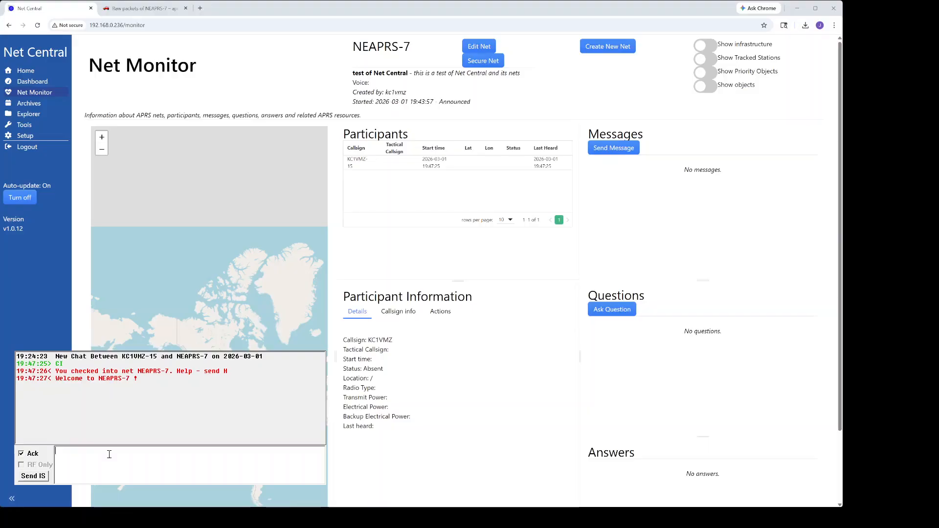
- Request the net's information with the message I and its participant list with the message L
{"action": "type", "text": "I"}
{"action": "key", "text": "Return"}
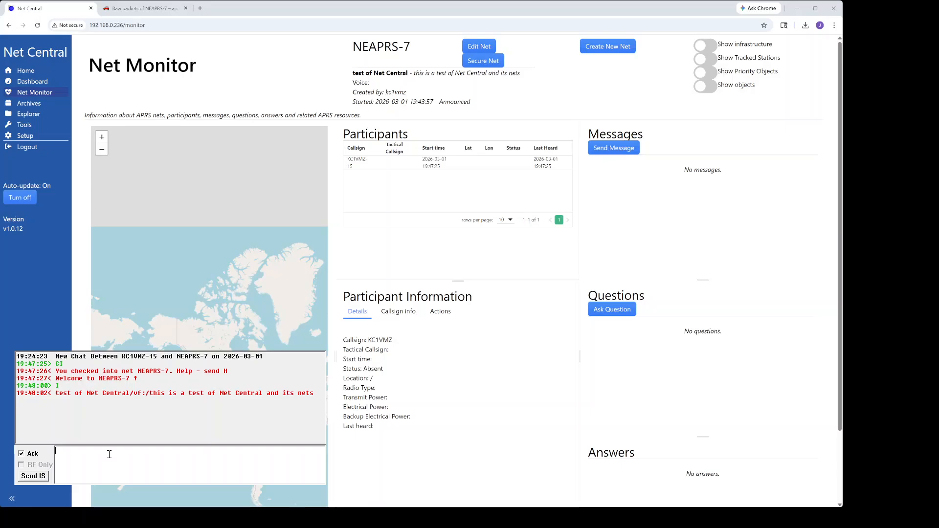
{"action": "type", "text": "L"}
{"action": "key", "text": "Return"}
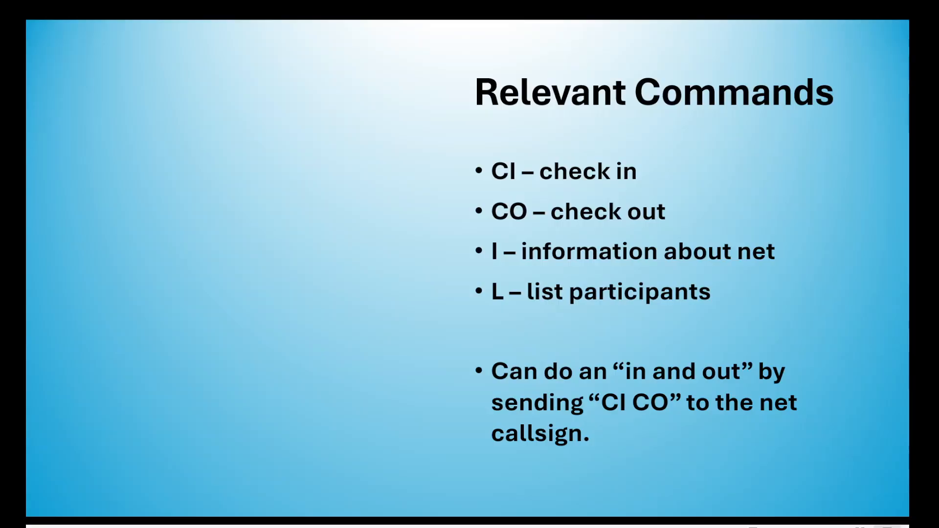
{"action": "key", "text": "Right"}
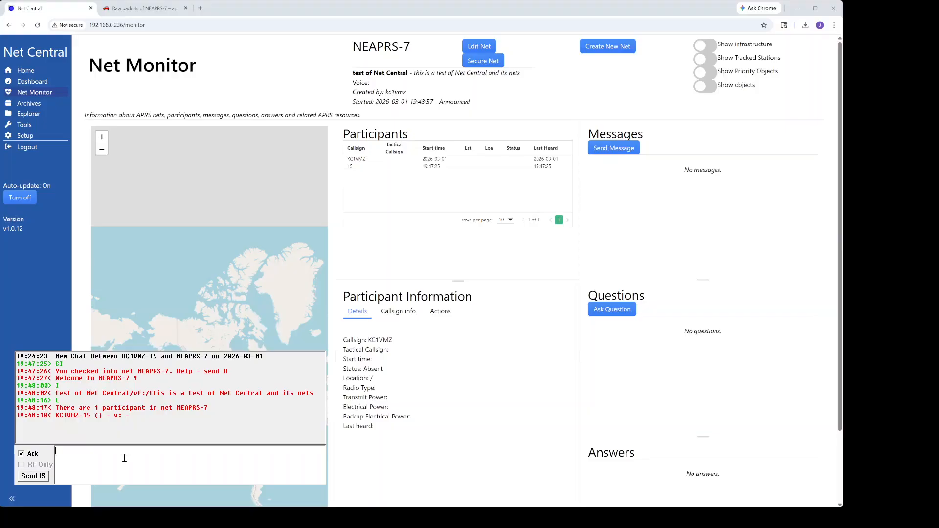
- Request the command help by sending h and highlight the power and radio reporting commands in the reply
{"action": "type", "text": "h"}
{"action": "key", "text": "Return"}
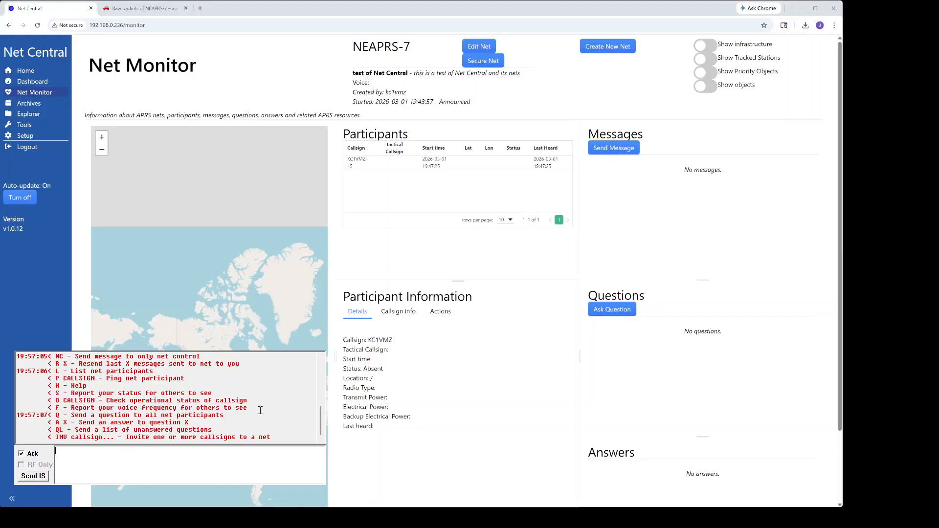
{"action": "scroll", "coordinate": [53, 374], "scroll_direction": "up", "scroll_amount": 3}
{"action": "left_click_drag", "start_coordinate": [53, 374], "coordinate": [251, 399]}
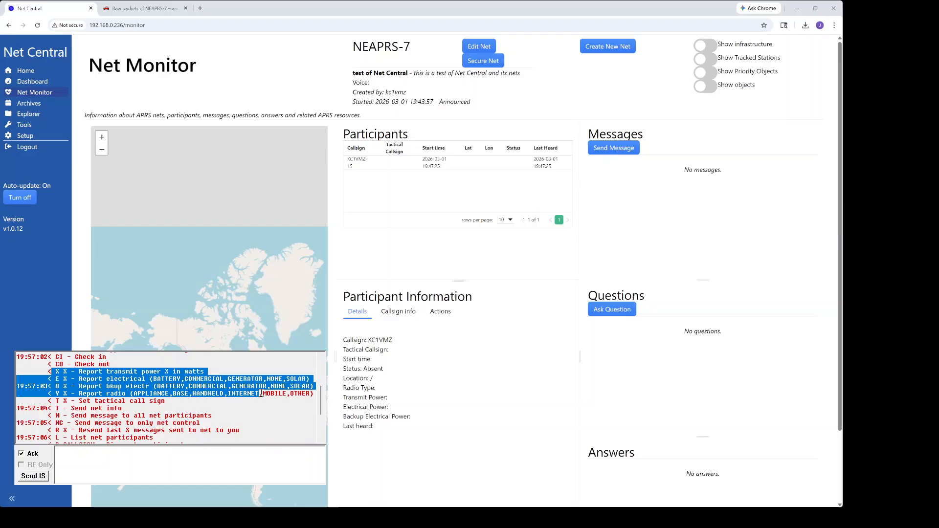
- Set the station's tactical call sign by sending "T waterboy" to the net
{"action": "left_click", "coordinate": [122, 457]}
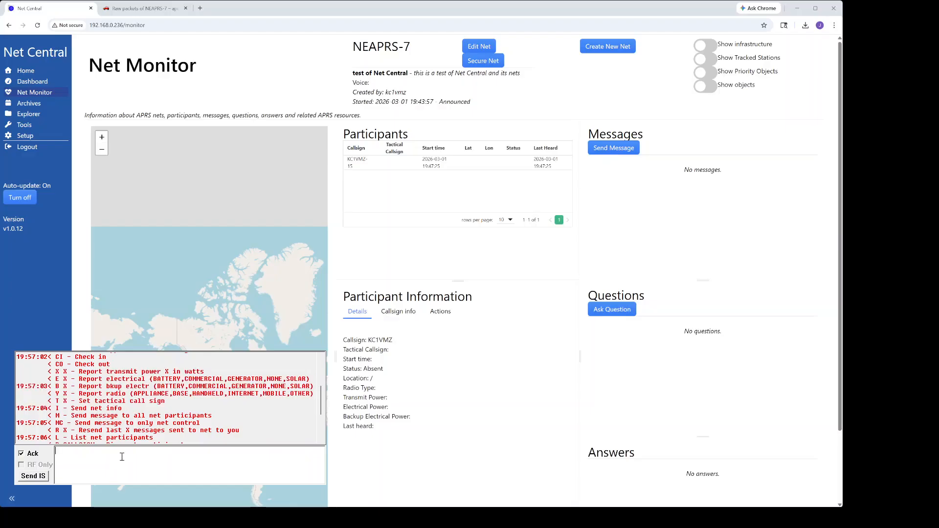
{"action": "type", "text": "T"}
{"action": "type", "text": "water"}
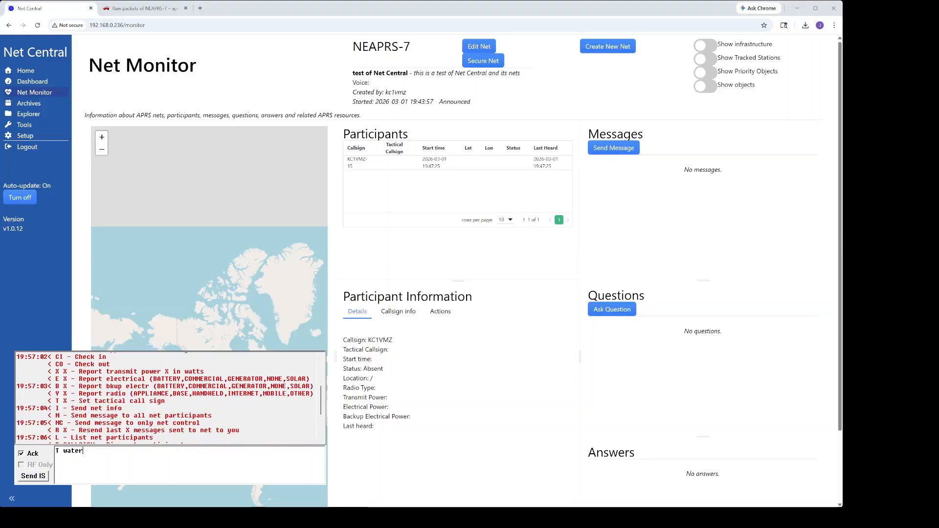
{"action": "type", "text": "boy"}
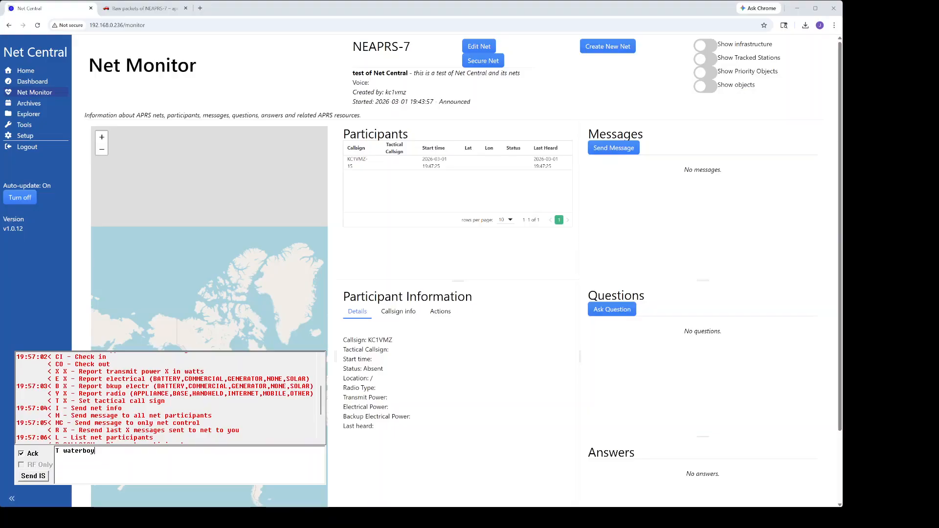
{"action": "key", "text": "Return"}
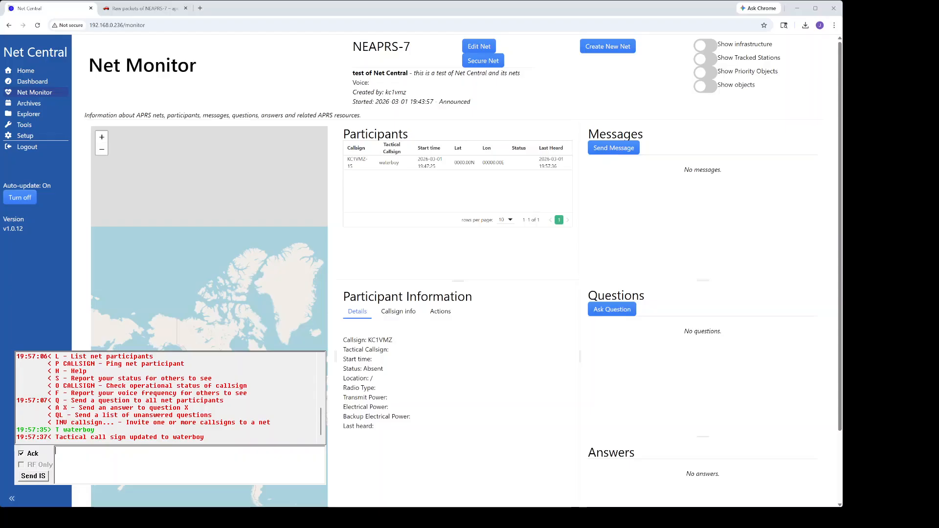
- Report the station's status by sending "S driving" to the net
{"action": "left_click", "coordinate": [21, 452]}
{"action": "type", "text": "S "}
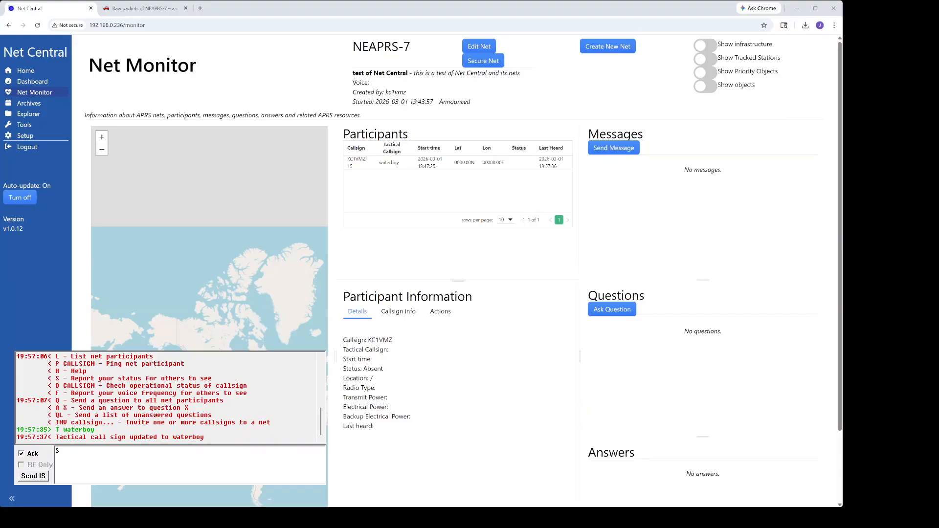
{"action": "type", "text": "drti"}
{"action": "key", "text": "BackSpace"}
{"action": "key", "text": "BackSpace"}
{"action": "type", "text": "iving"}
{"action": "key", "text": "Return"}
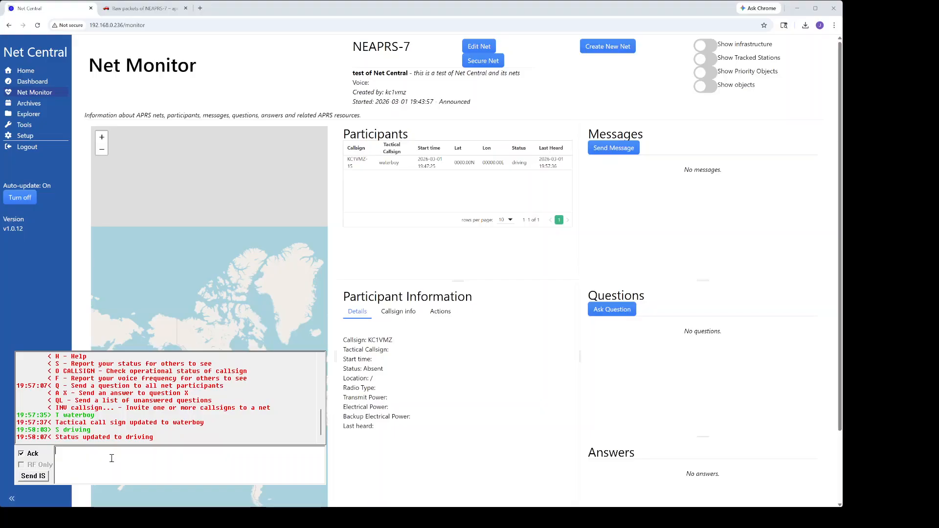
- Consult the command help and send "E Com B sol r inte" to report commercial electrical power and solar backup power
{"action": "type", "text": "E"}
{"action": "scroll", "coordinate": [122, 401], "scroll_direction": "up", "scroll_amount": 3}
{"action": "scroll", "coordinate": [124, 400], "scroll_direction": "up", "scroll_amount": 1}
{"action": "scroll", "coordinate": [124, 400], "scroll_direction": "down", "scroll_amount": 3}
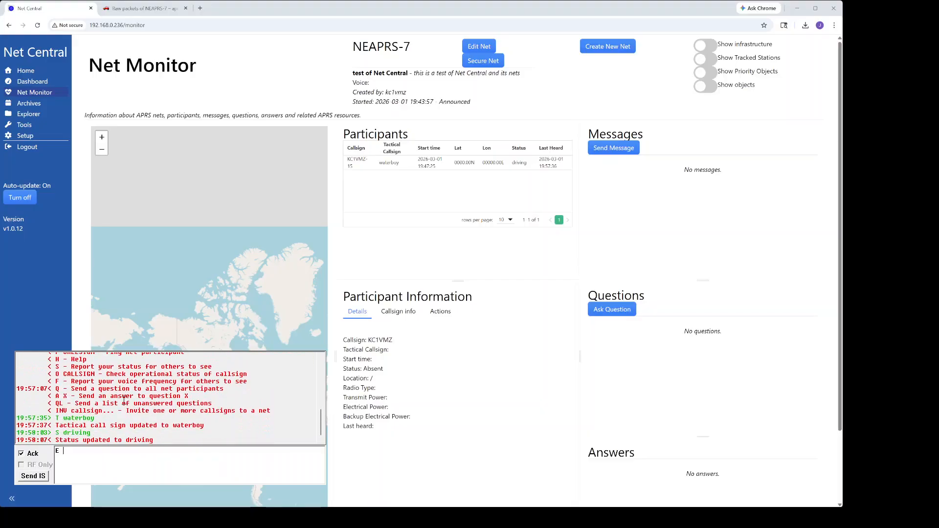
{"action": "type", "text": "Com B sol"}
{"action": "scroll", "coordinate": [180, 409], "scroll_direction": "up", "scroll_amount": 5}
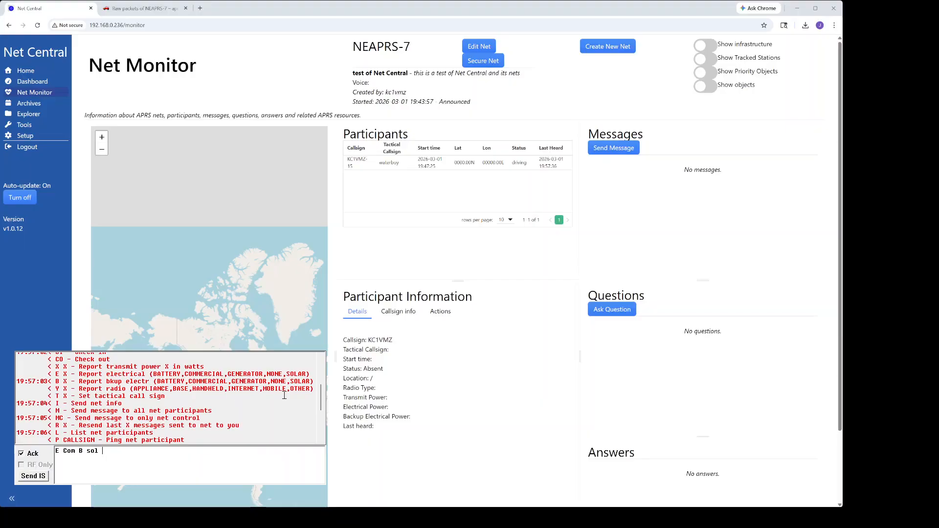
{"action": "scroll", "coordinate": [239, 423], "scroll_direction": "down", "scroll_amount": 2}
{"action": "scroll", "coordinate": [238, 423], "scroll_direction": "down", "scroll_amount": 1}
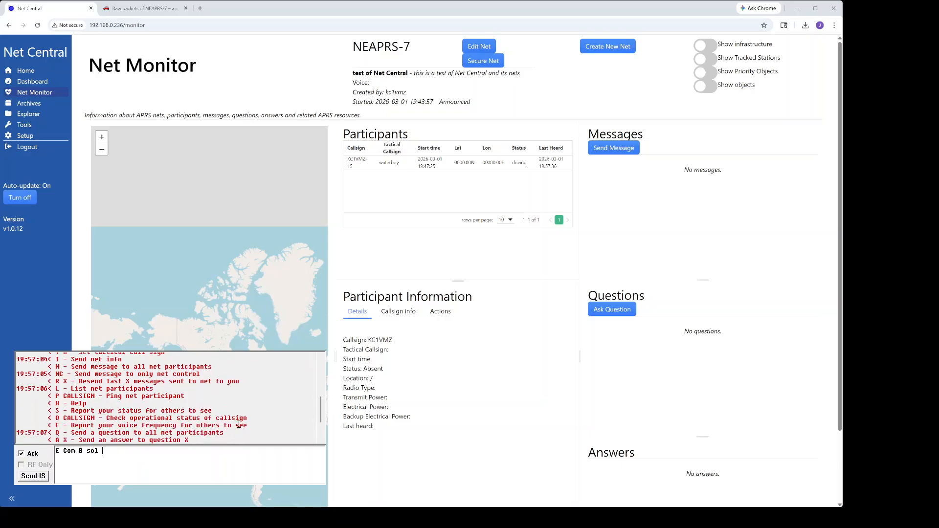
{"action": "type", "text": "inte"}
{"action": "scroll", "coordinate": [205, 403], "scroll_direction": "up", "scroll_amount": 3}
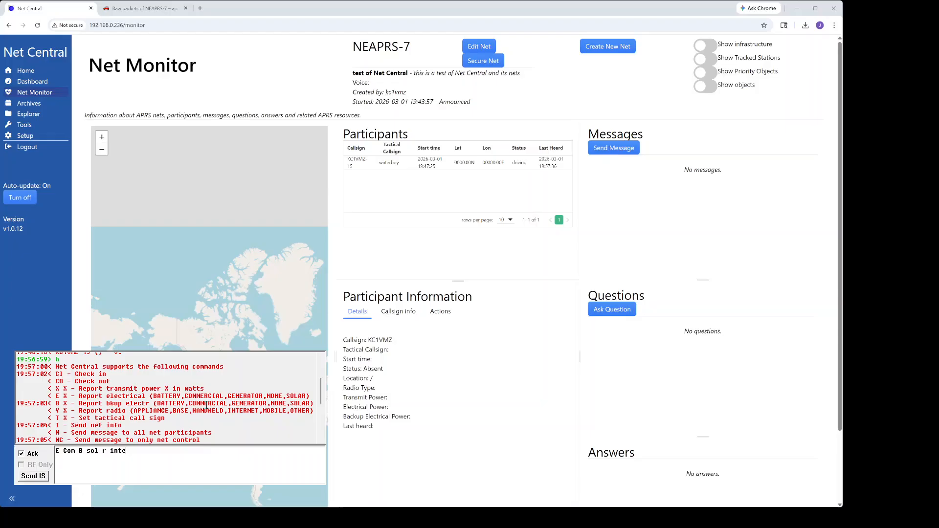
{"action": "scroll", "coordinate": [206, 405], "scroll_direction": "down", "scroll_amount": 4}
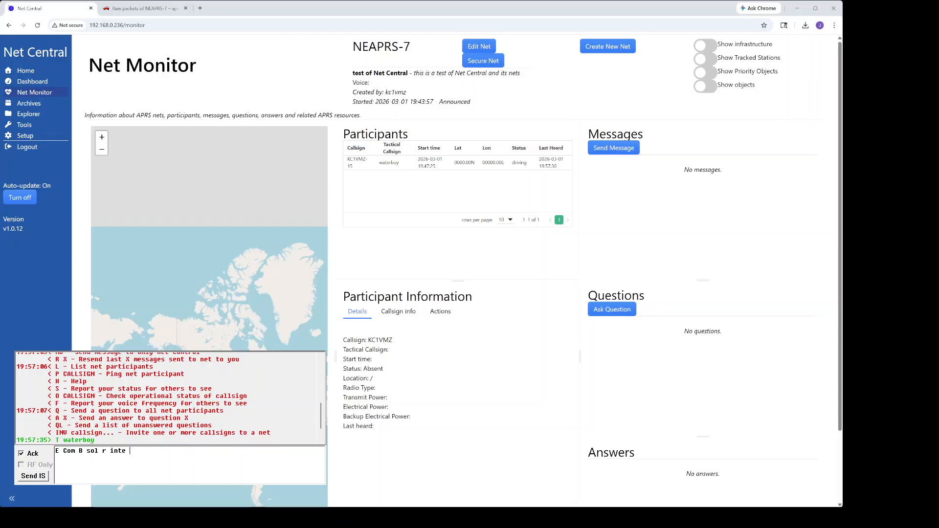
{"action": "key", "text": "Return"}
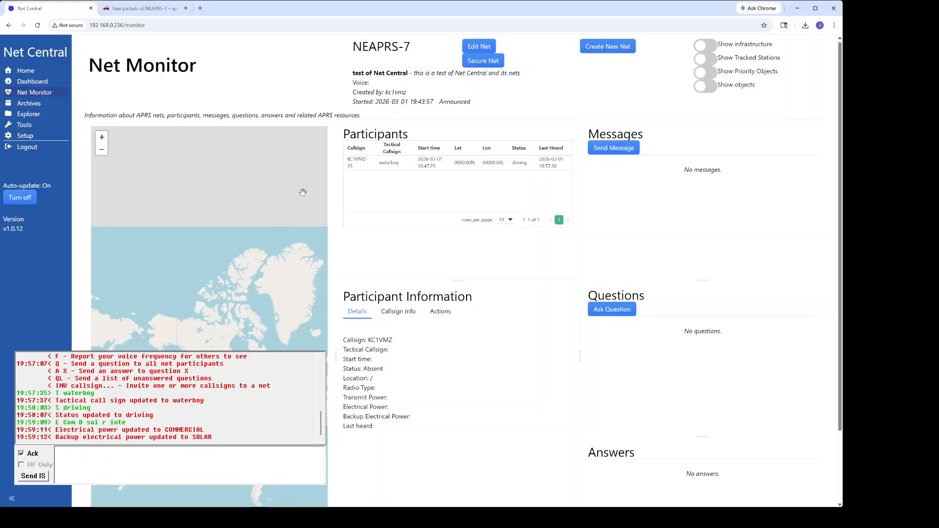
- Show the checked-in participant's details and highlight the electrical and backup electrical power entries
{"action": "left_click", "coordinate": [393, 165]}
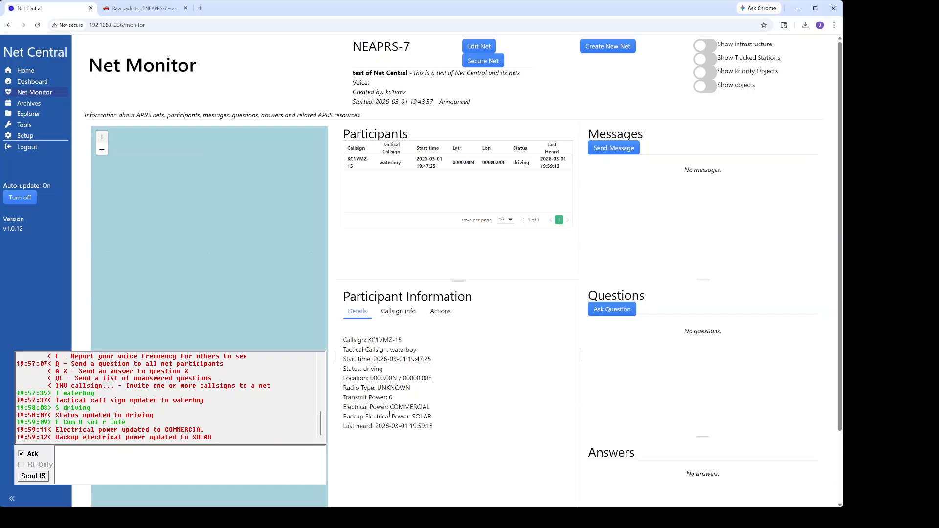
{"action": "left_click_drag", "start_coordinate": [342, 406], "coordinate": [444, 421]}
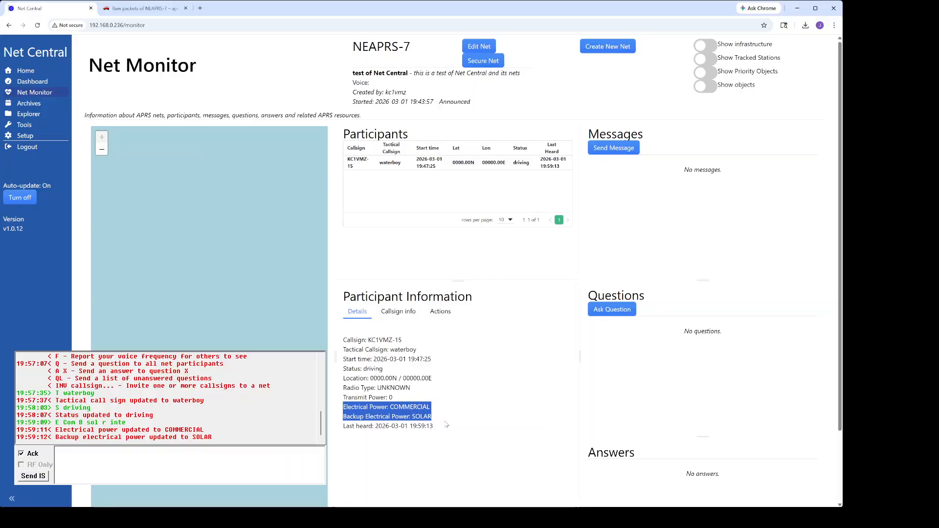
- Consult the command help and report the station's radio style by sending "Y internet" to the net
{"action": "double_click", "coordinate": [368, 369]}
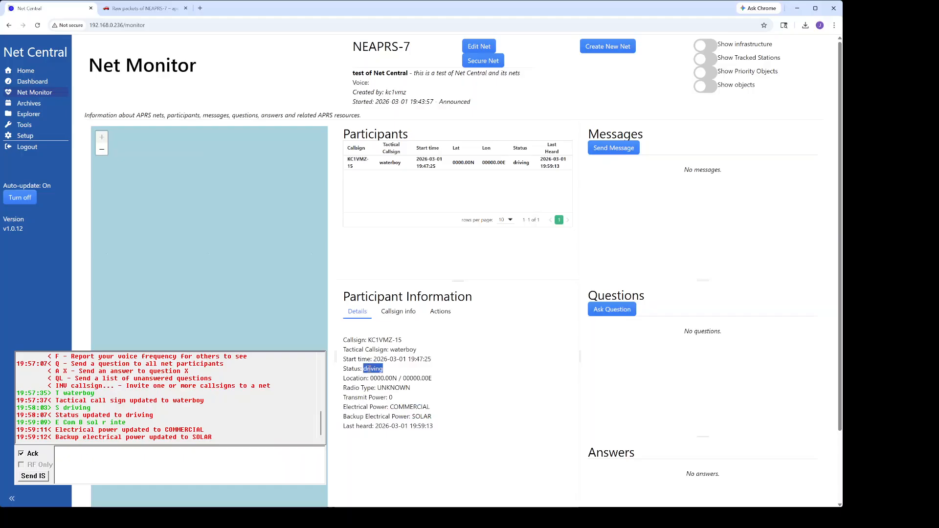
{"action": "left_click", "coordinate": [56, 451]}
{"action": "scroll", "coordinate": [233, 419], "scroll_direction": "up", "scroll_amount": 5}
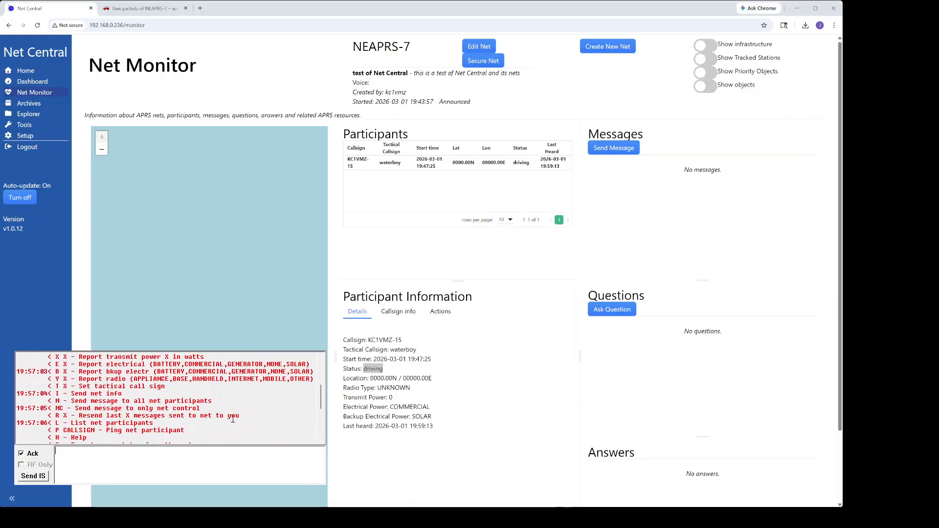
{"action": "scroll", "coordinate": [234, 419], "scroll_direction": "up", "scroll_amount": 1}
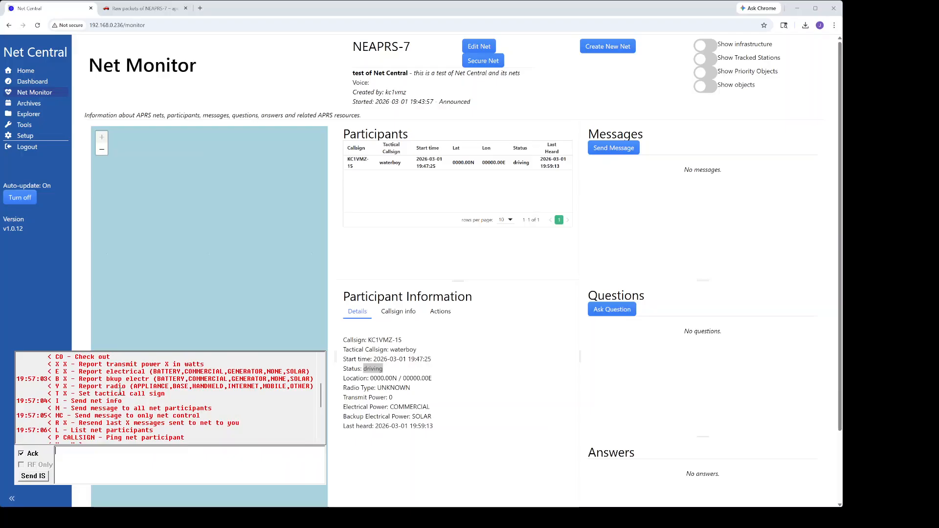
{"action": "scroll", "coordinate": [73, 388], "scroll_direction": "down", "scroll_amount": 1}
{"action": "scroll", "coordinate": [73, 388], "scroll_direction": "down", "scroll_amount": 4}
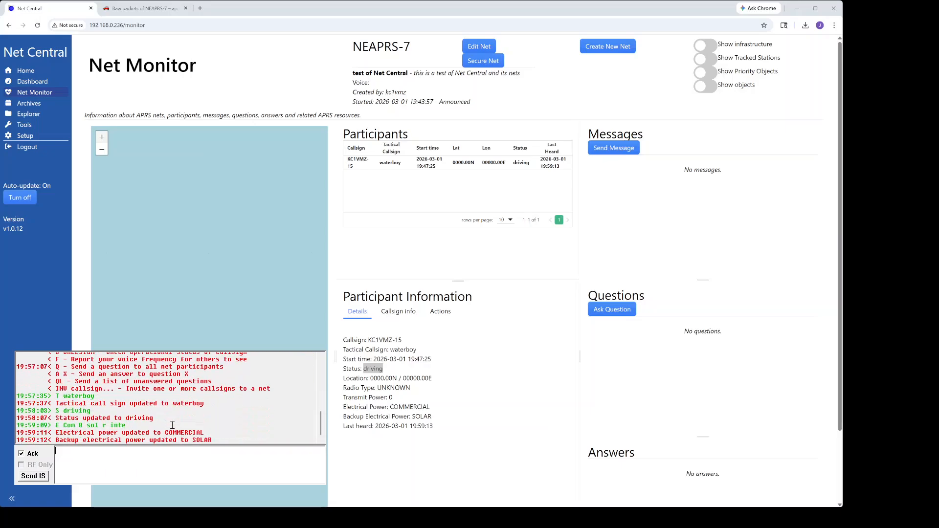
{"action": "type", "text": "Y internet"}
{"action": "key", "text": "Return"}
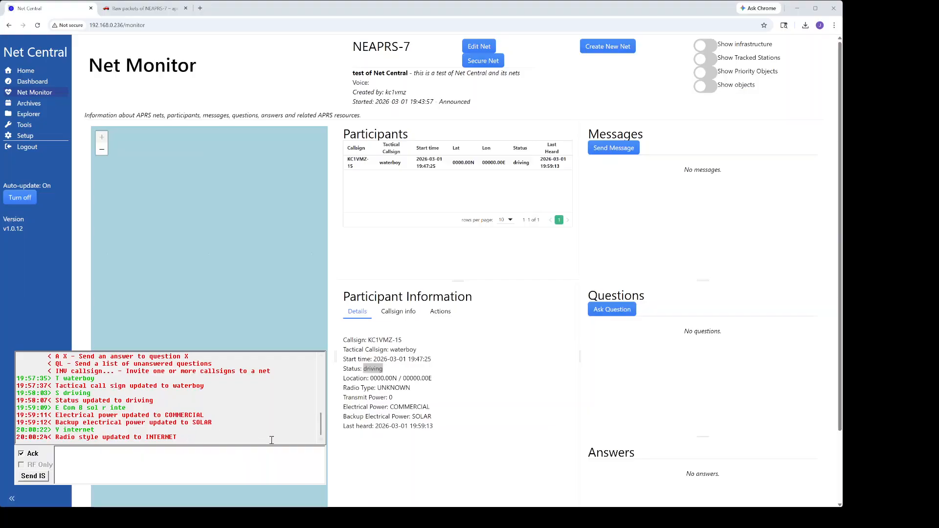
- Reopen the checked-in participant's details and highlight all entries from the callsign to the last-heard time
{"action": "left_click", "coordinate": [436, 399]}
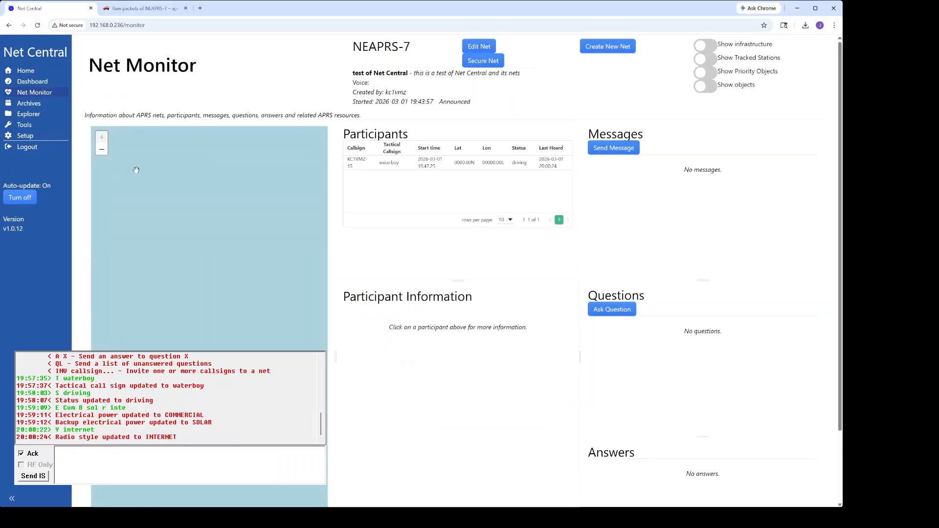
{"action": "left_click", "coordinate": [413, 165]}
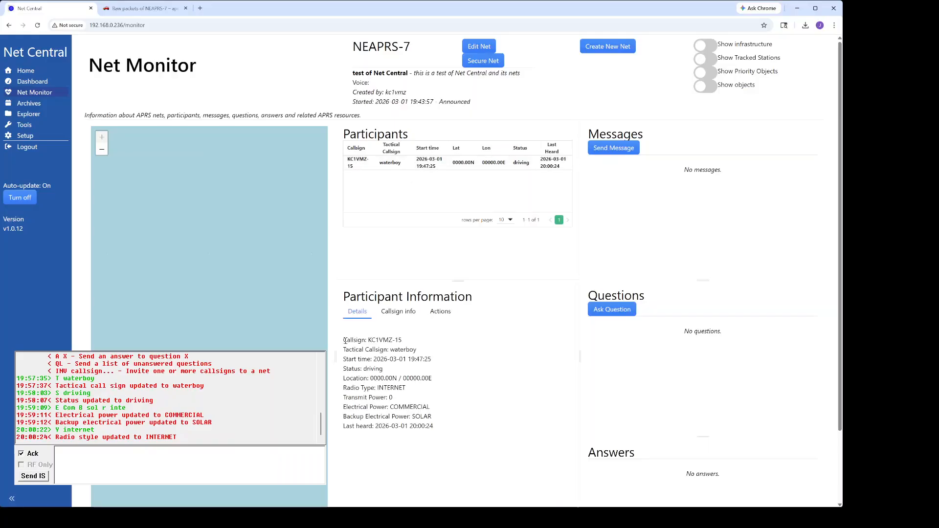
{"action": "left_click_drag", "start_coordinate": [345, 340], "coordinate": [476, 428]}
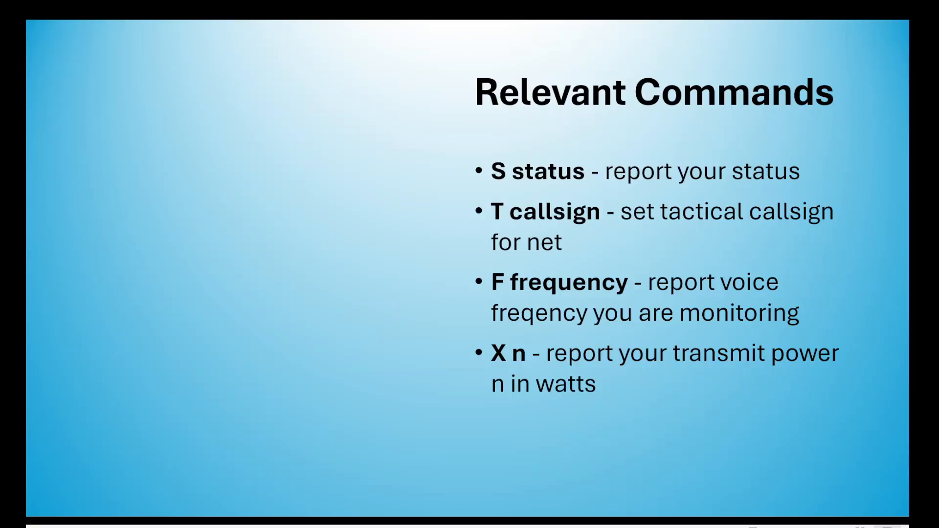
{"action": "key", "text": "Right"}
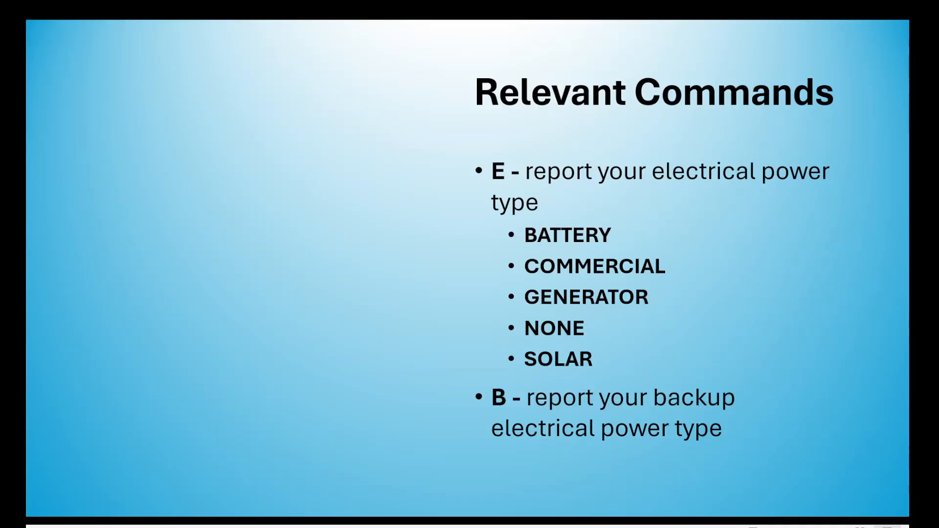
{"action": "key", "text": "Right"}
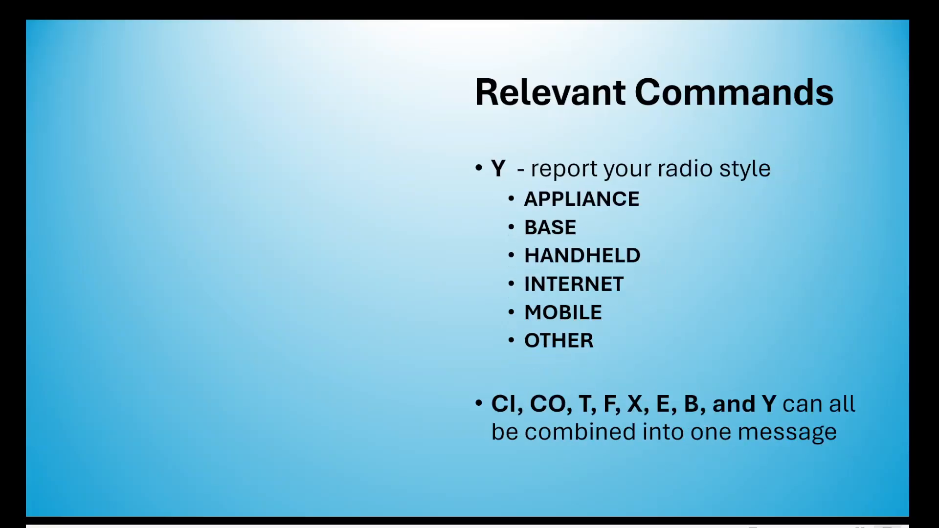
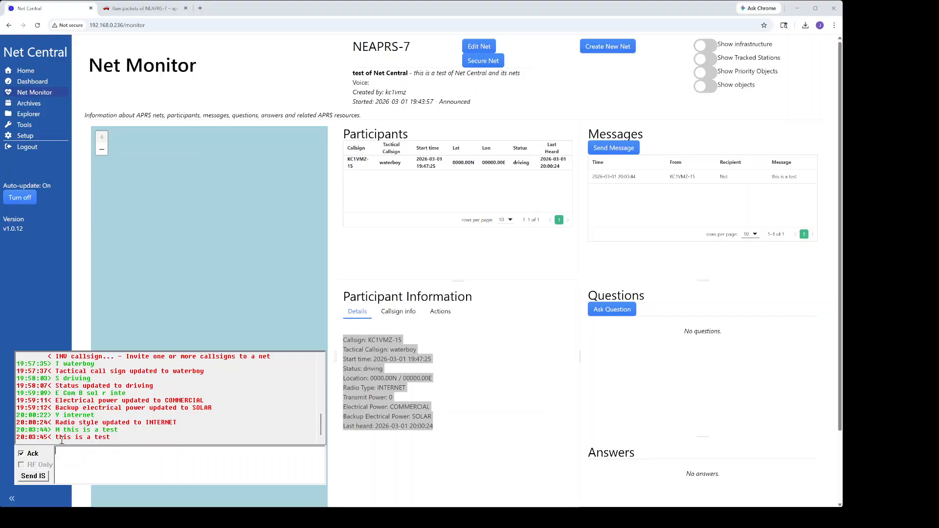
- Send "MC this is just for net control" to net control only, and request a replay of the last four net messages with "R 4"
{"action": "left_click_drag", "start_coordinate": [56, 437], "coordinate": [135, 437]}
{"action": "left_click", "coordinate": [138, 461]}
{"action": "type", "text": "MC this is just for net control"}
{"action": "key", "text": "Return"}
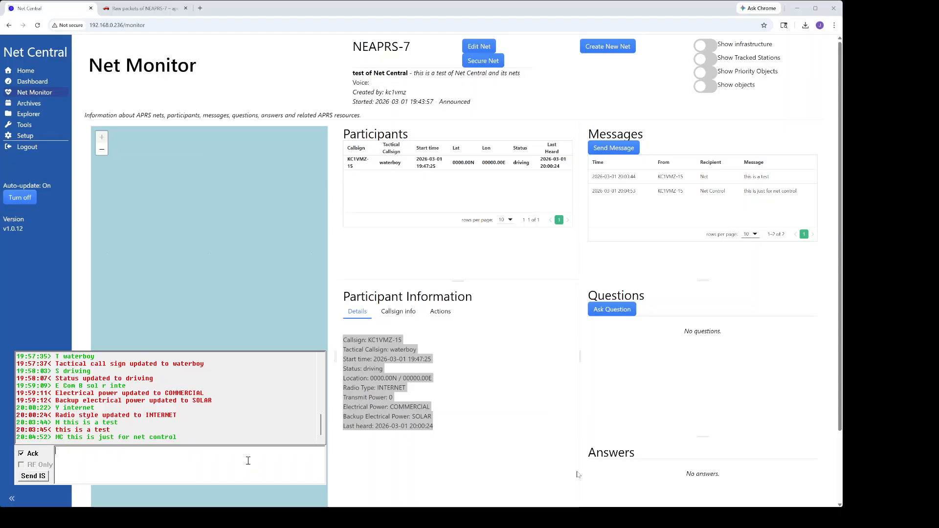
{"action": "type", "text": "R 4"}
{"action": "key", "text": "Return"}
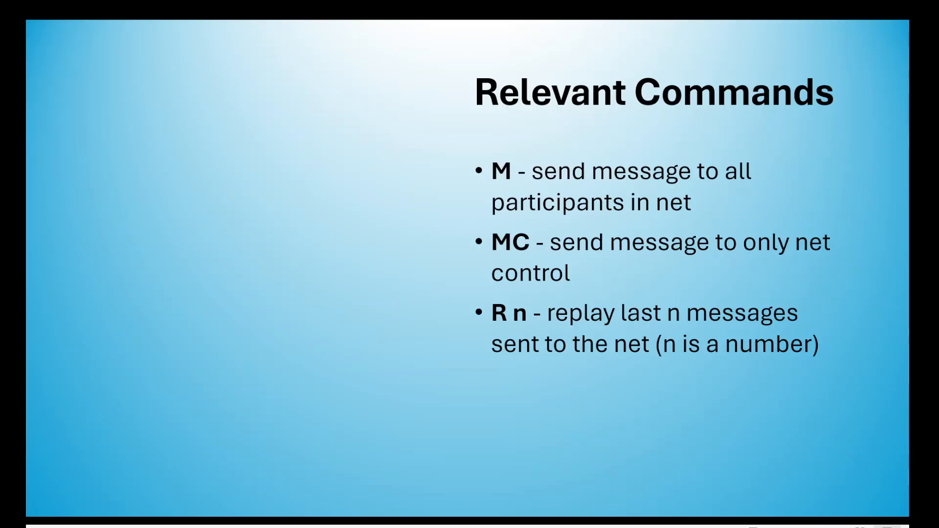
{"action": "key", "text": "Right"}
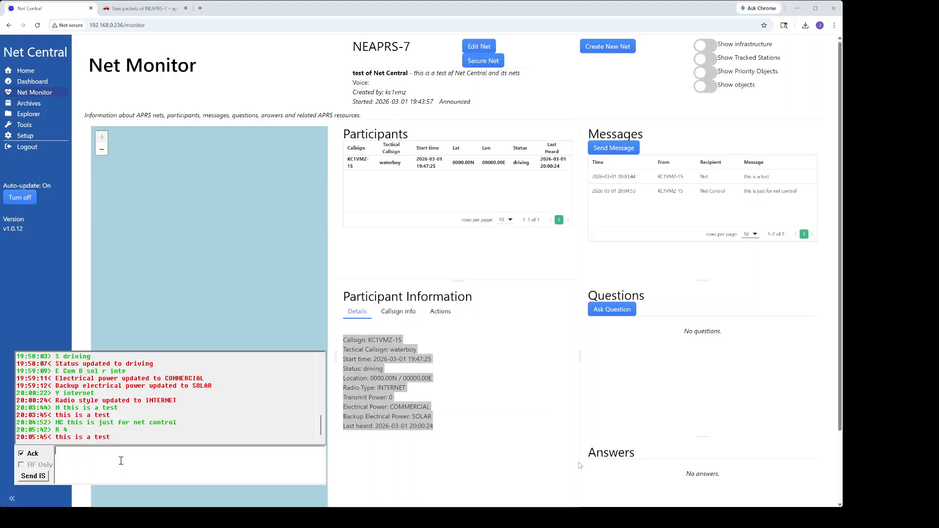
- Ask the net a question with "Q Is evreryone in place?" and answer it by sending "A 1 yes"
{"action": "type", "text": "Q Is evreryone in place?"}
{"action": "key", "text": "Return"}
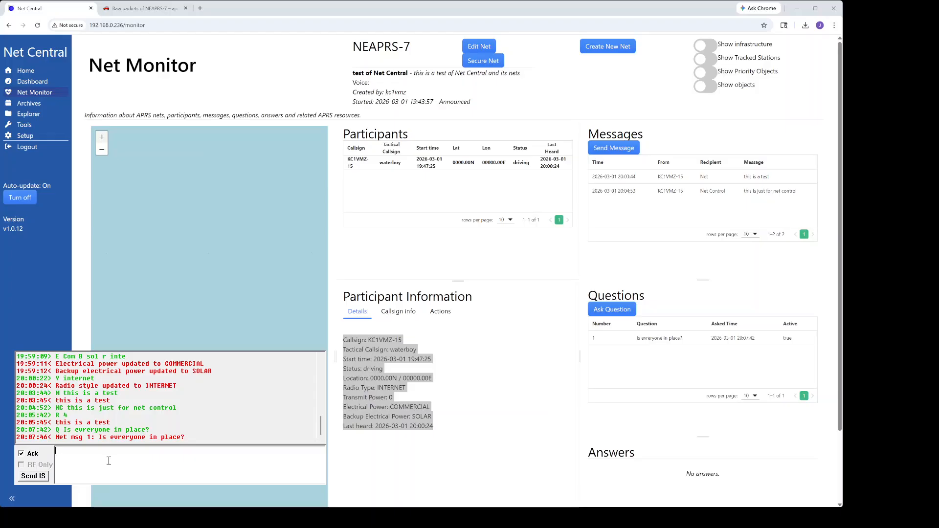
{"action": "type", "text": "A 1 yes"}
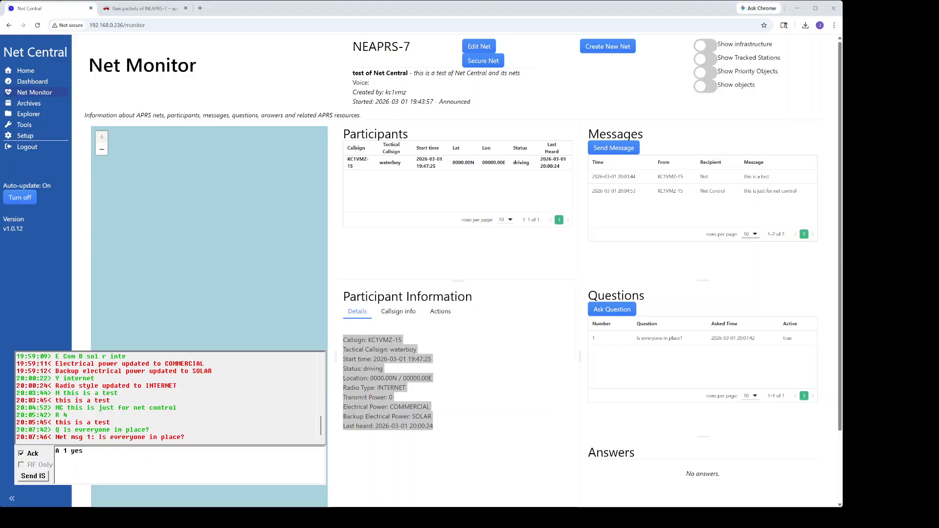
{"action": "key", "text": "Return"}
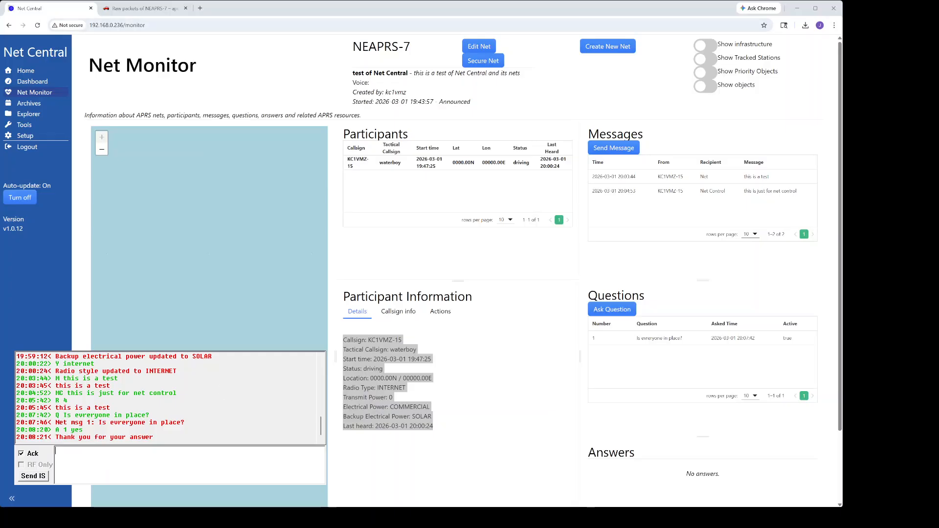
- Show the answers to question 1 in the net monitor and enlarge the answers area
{"action": "left_click", "coordinate": [641, 12]}
{"action": "left_click", "coordinate": [665, 338]}
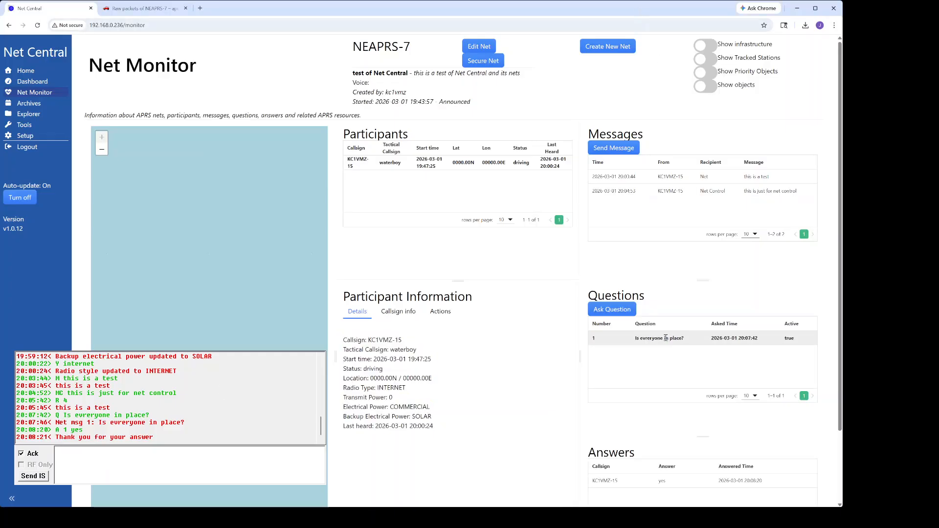
{"action": "left_click_drag", "start_coordinate": [703, 434], "coordinate": [699, 419]}
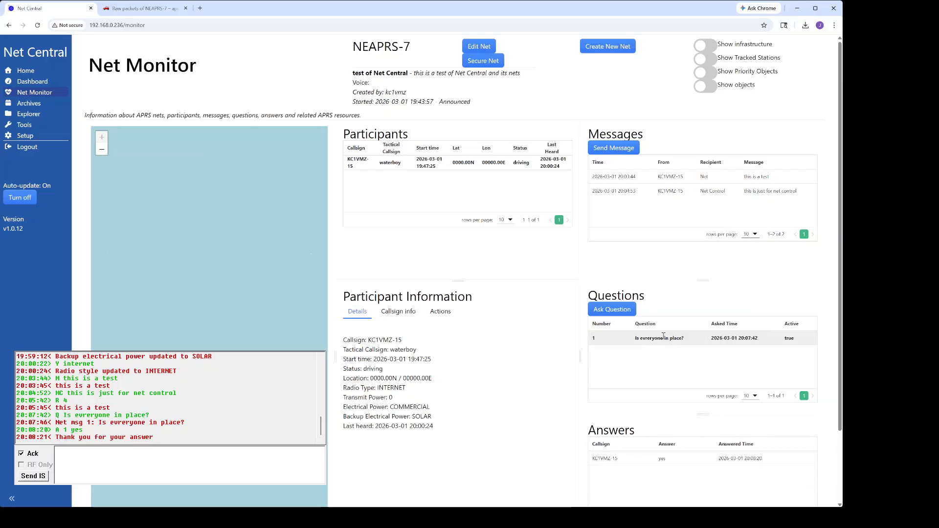